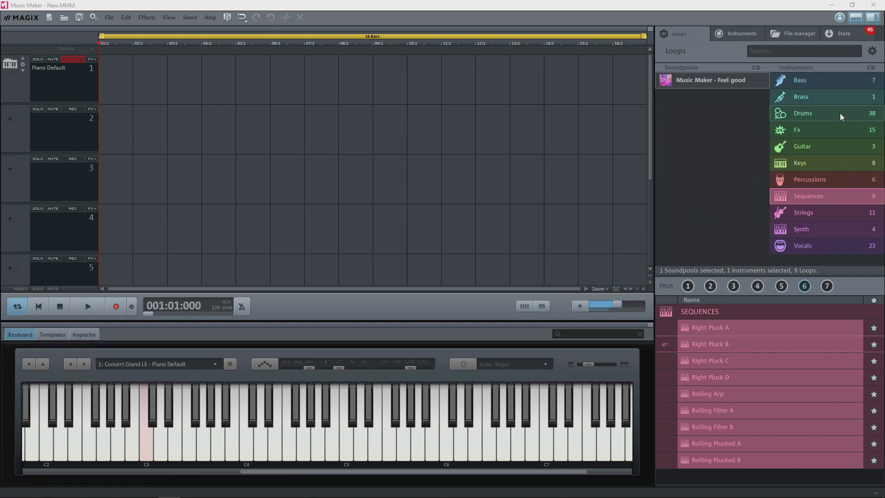
# Step: Open the store and switch its category to More soundpools
pyautogui.click(855, 35)
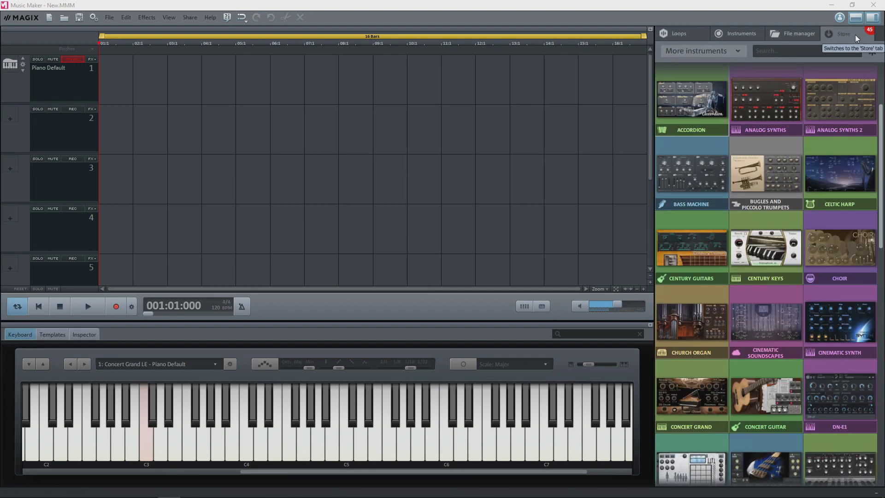
pyautogui.click(704, 50)
pyautogui.click(742, 57)
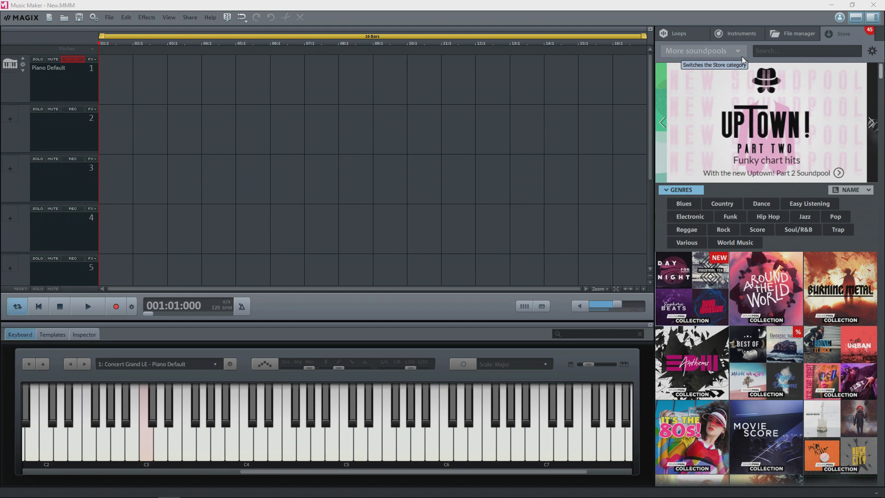
pyautogui.scroll(-3, 690, 369)
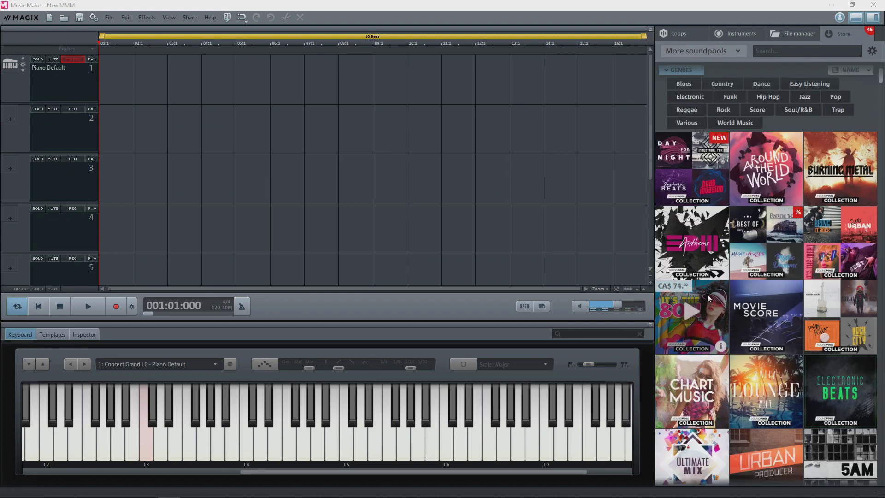
pyautogui.scroll(3, 800, 236)
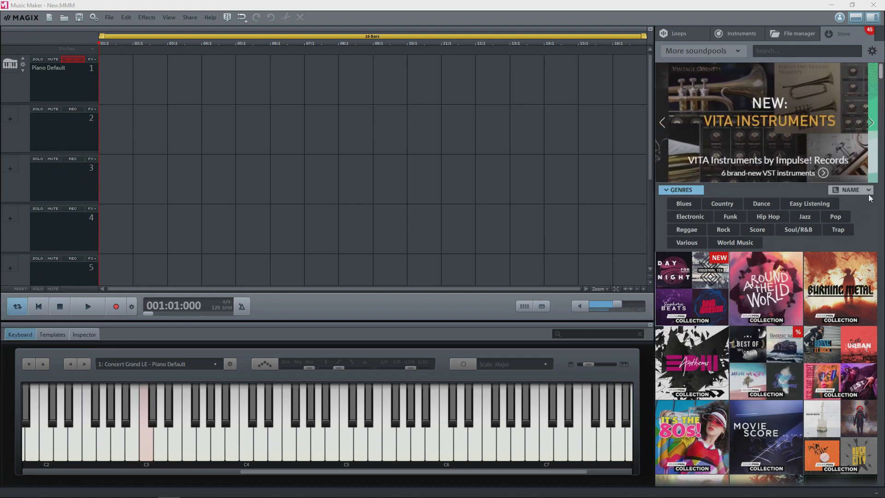
# Step: Sort the soundpool collections by Price ascending
pyautogui.click(858, 191)
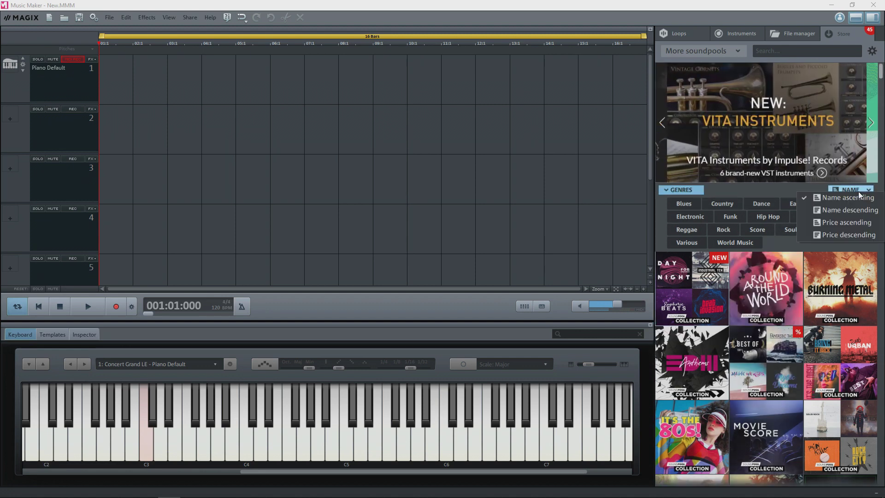
pyautogui.click(841, 224)
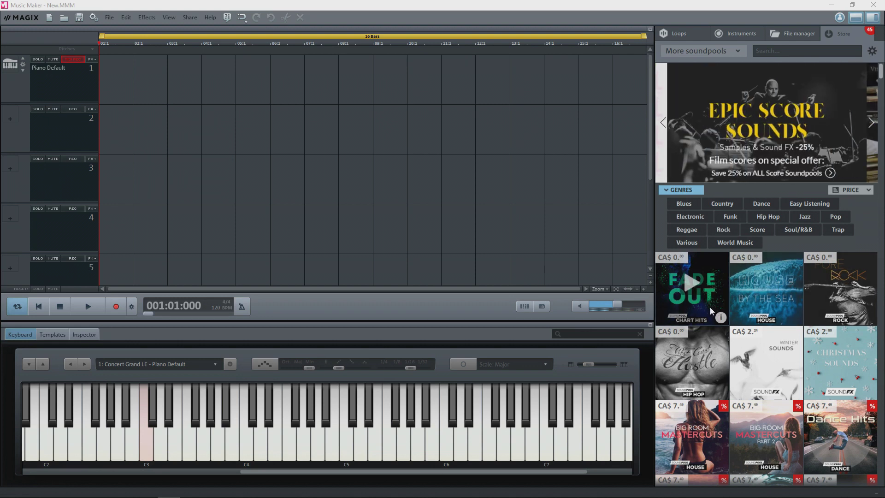
pyautogui.click(702, 304)
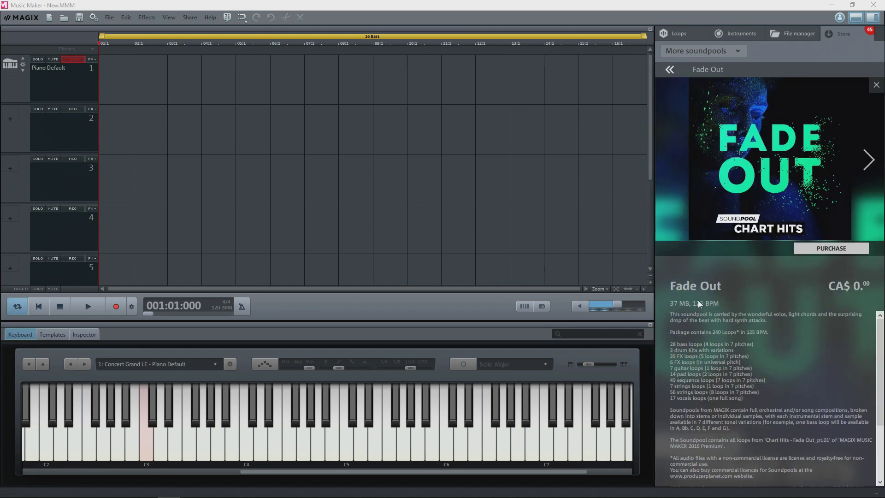
pyautogui.click(830, 248)
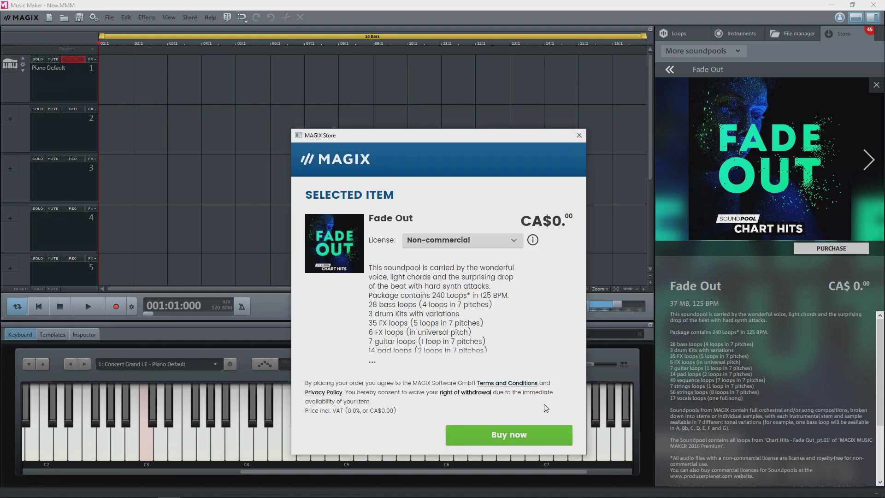
pyautogui.click(477, 434)
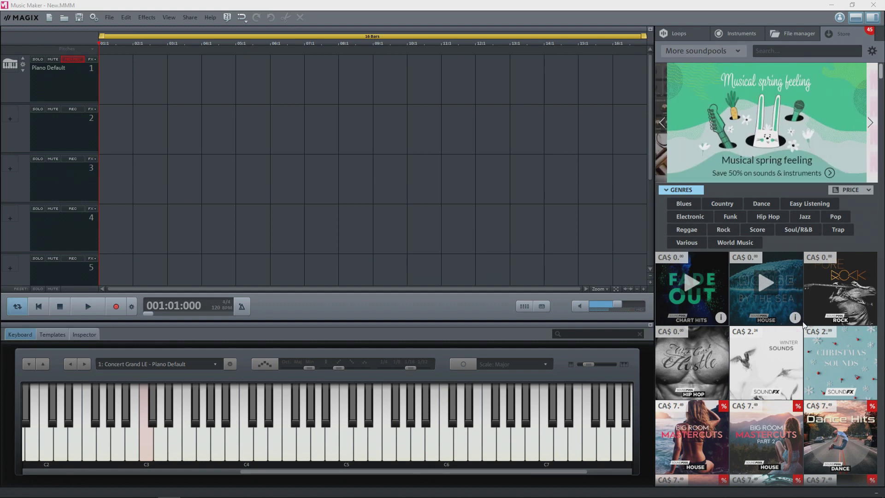
pyautogui.click(704, 305)
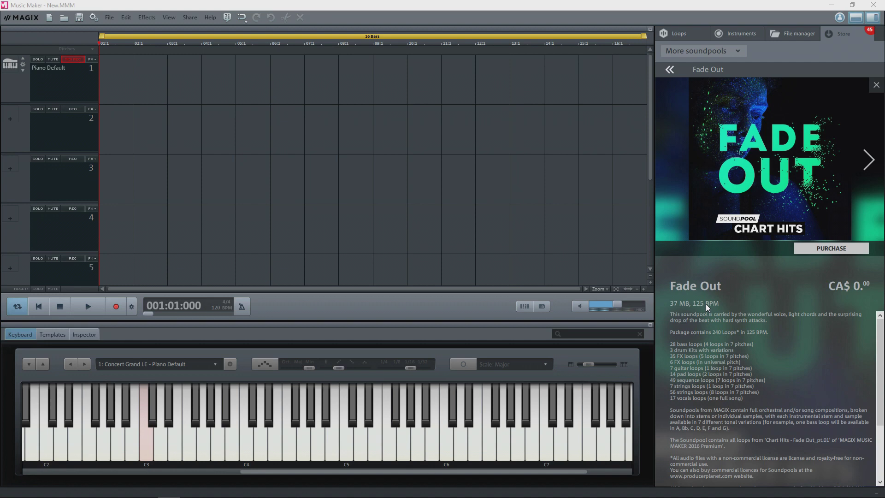
pyautogui.press('Escape')
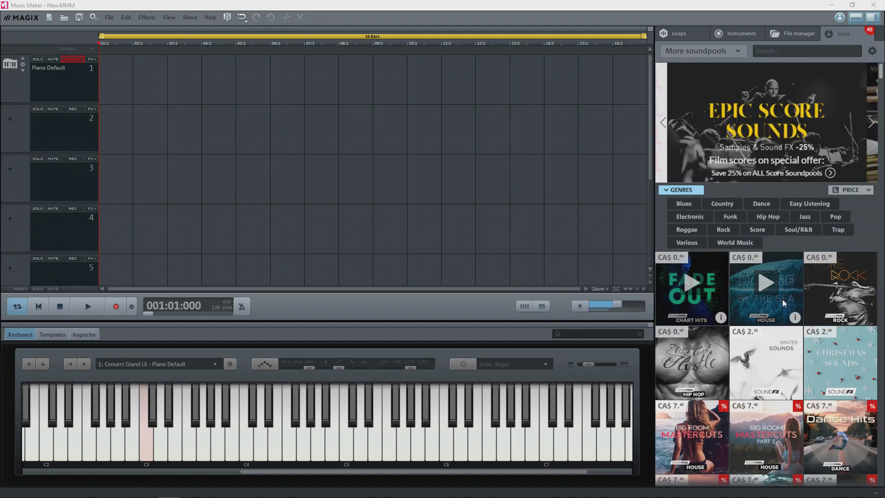
pyautogui.click(784, 303)
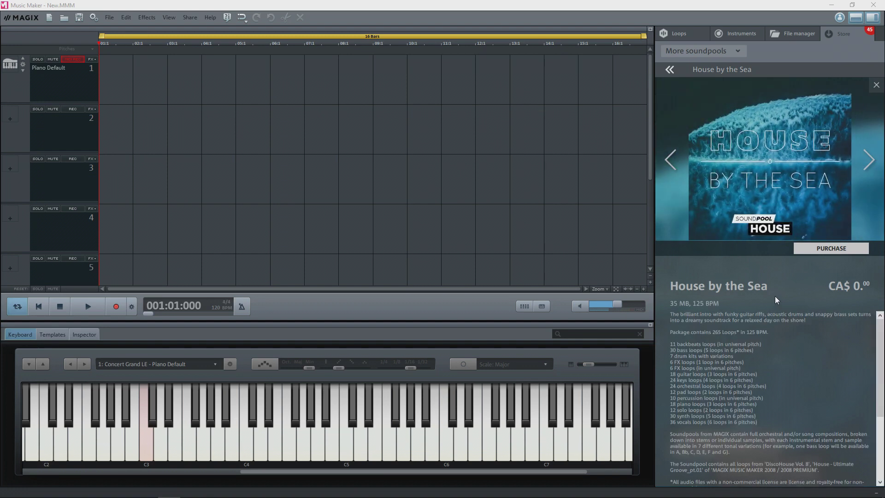
pyautogui.press('Escape')
pyautogui.click(824, 297)
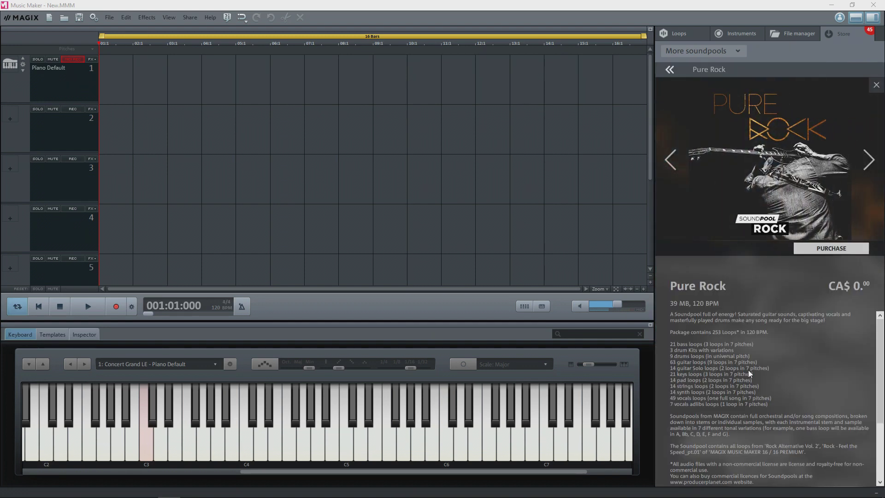
# Step: Leave Pure Rock and open the free West Coast Hustle hip hop soundpool
pyautogui.click(671, 70)
pyautogui.click(712, 367)
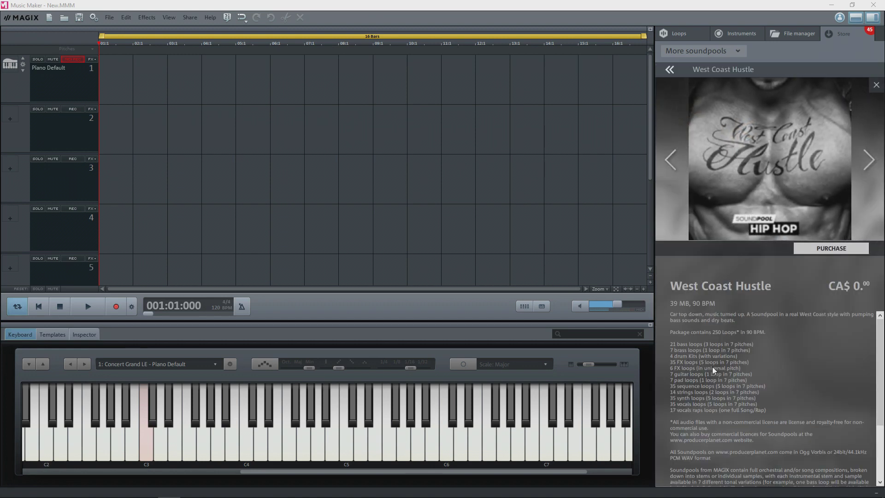